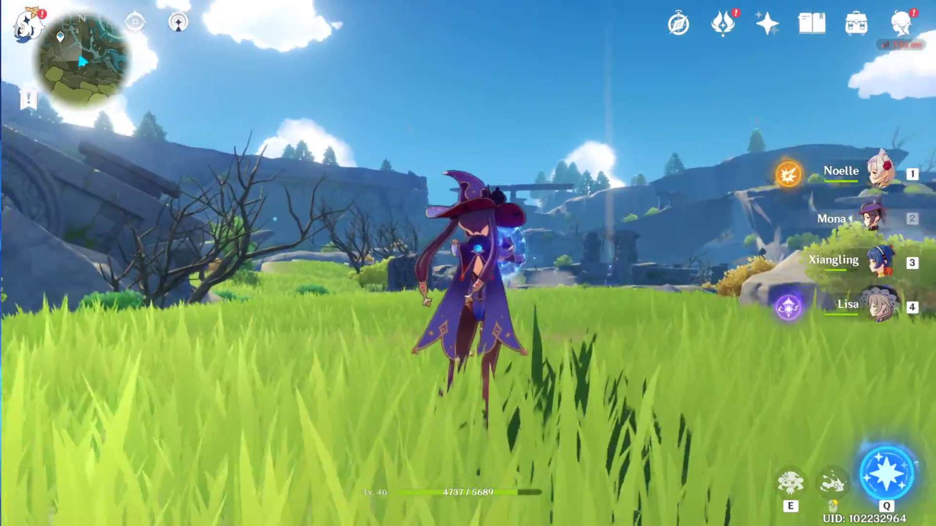
Step: Walk the character across the field in the open world
key(a)
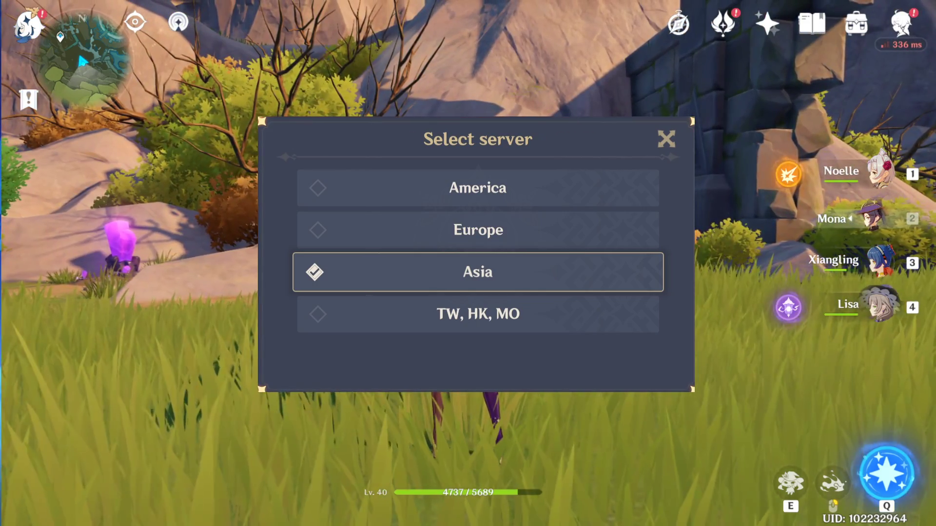
Step: Dismiss the server list and go from the Paimon menu into Settings
key(Escape)
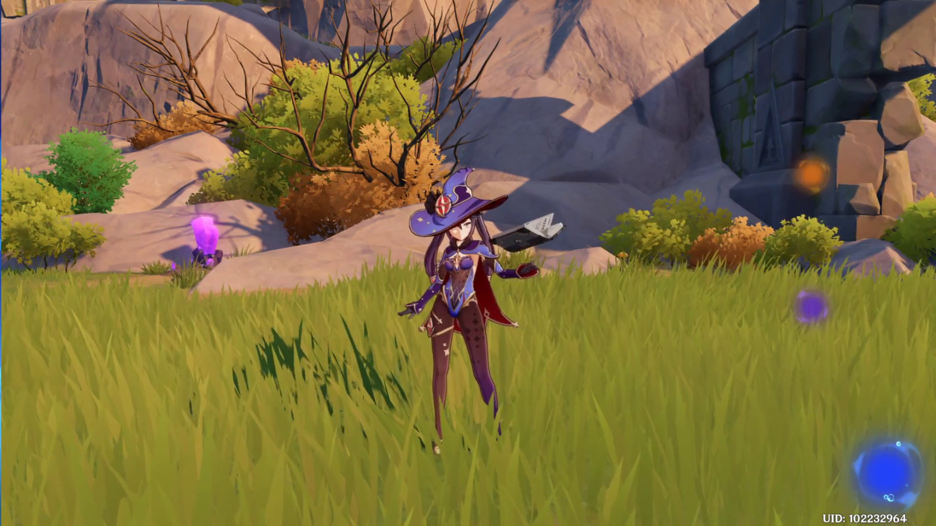
key(Escape)
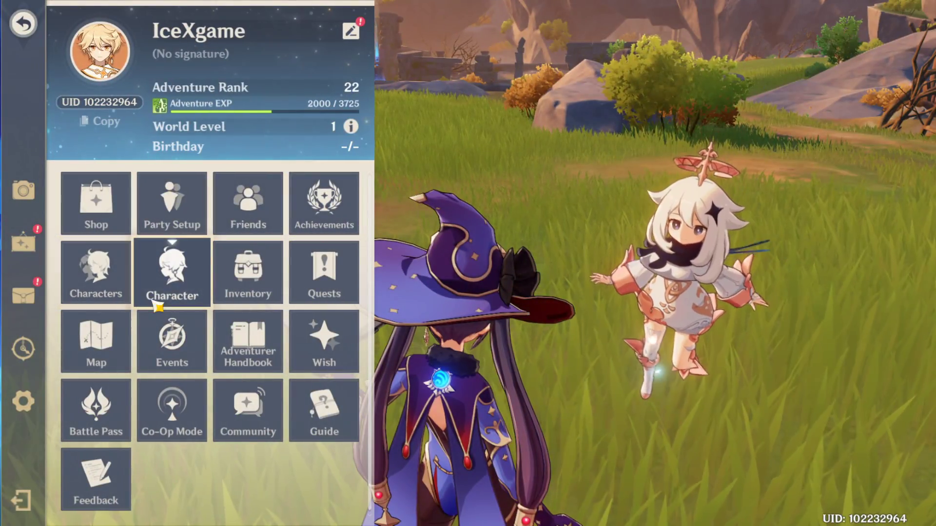
click(34, 413)
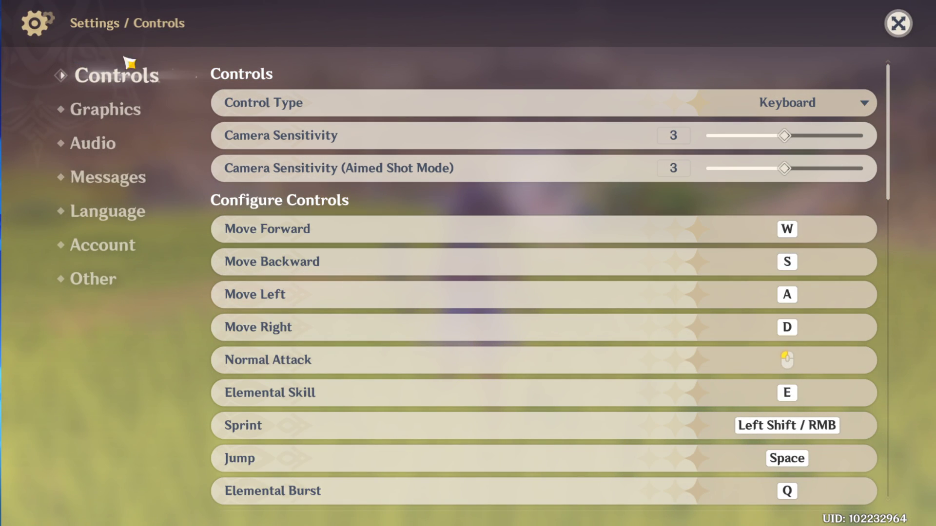
click(117, 226)
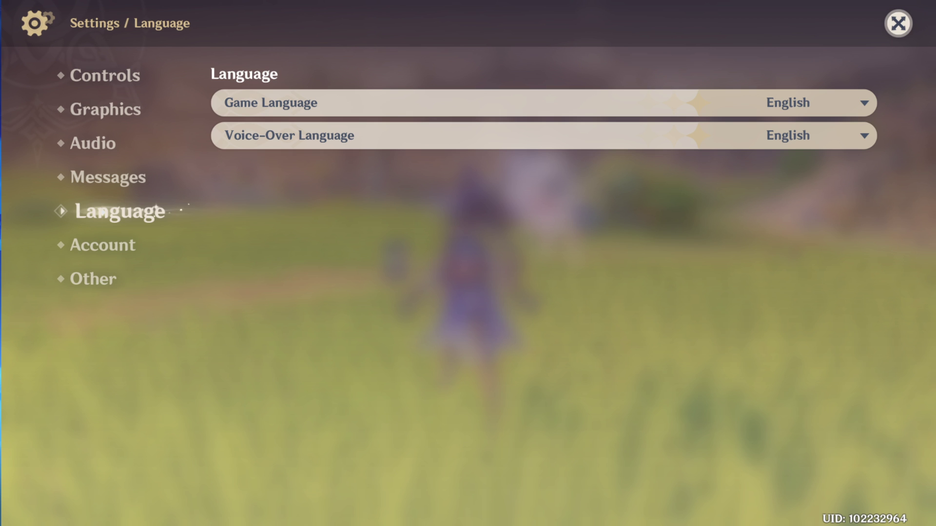
click(867, 102)
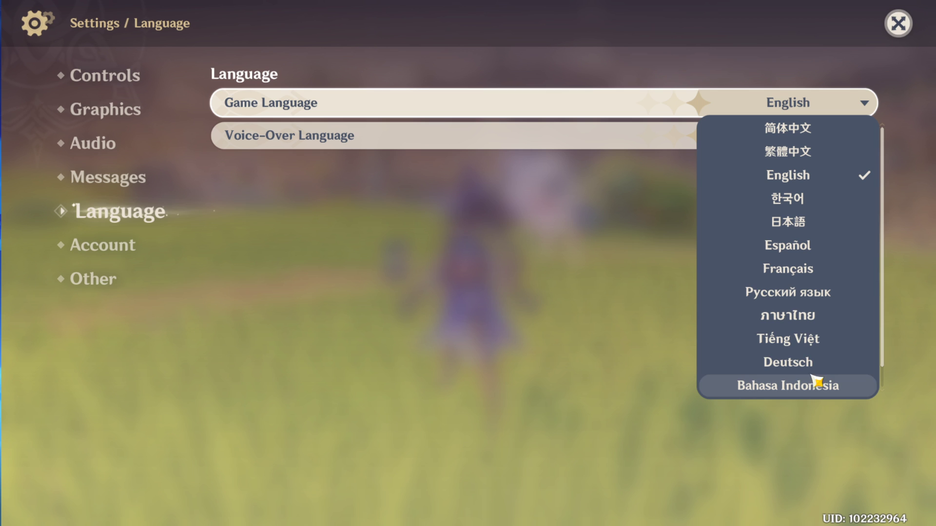
scroll(848, 314, down, 1)
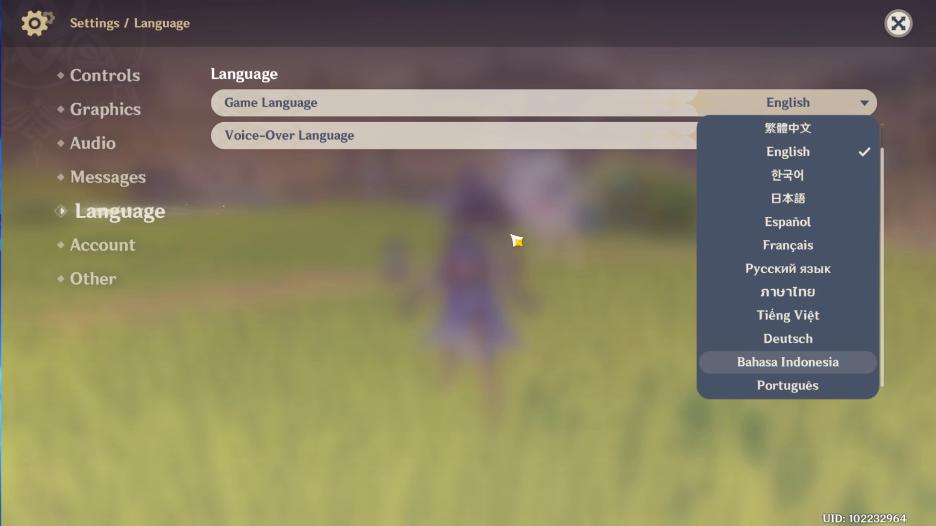
click(539, 236)
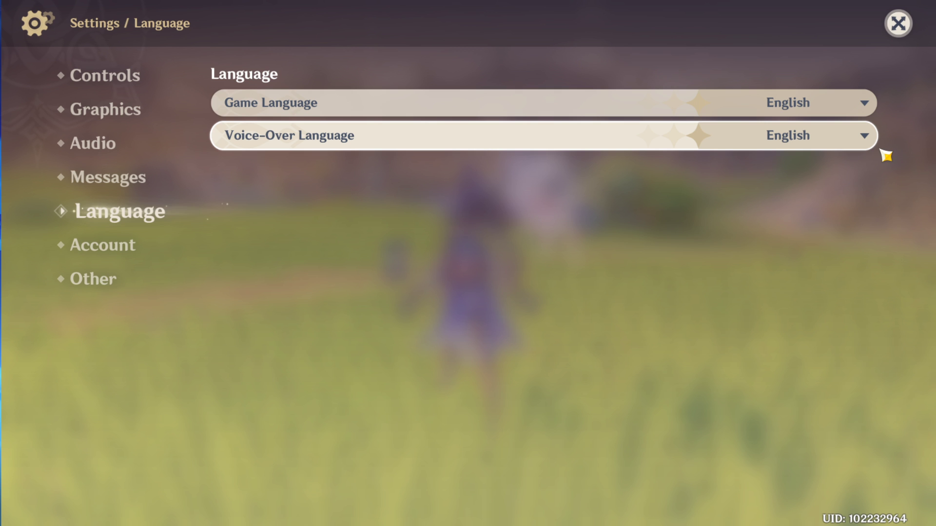
Step: Expand the Voice-Over Language list to show Chinese, English, Japanese and Korean
click(864, 144)
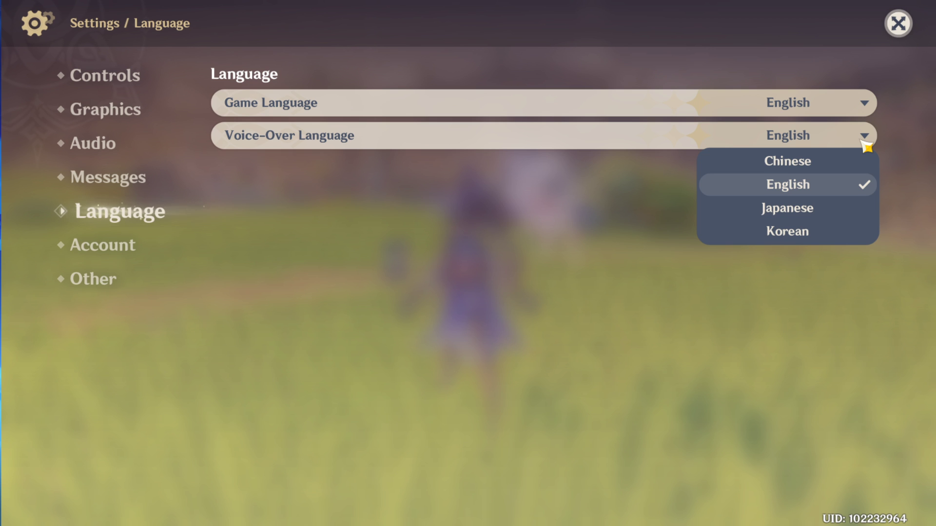
Step: On the Graphics page, check the FPS and Display Mode lists, keeping 60 FPS and 1600x900 Windowed
click(97, 116)
click(96, 114)
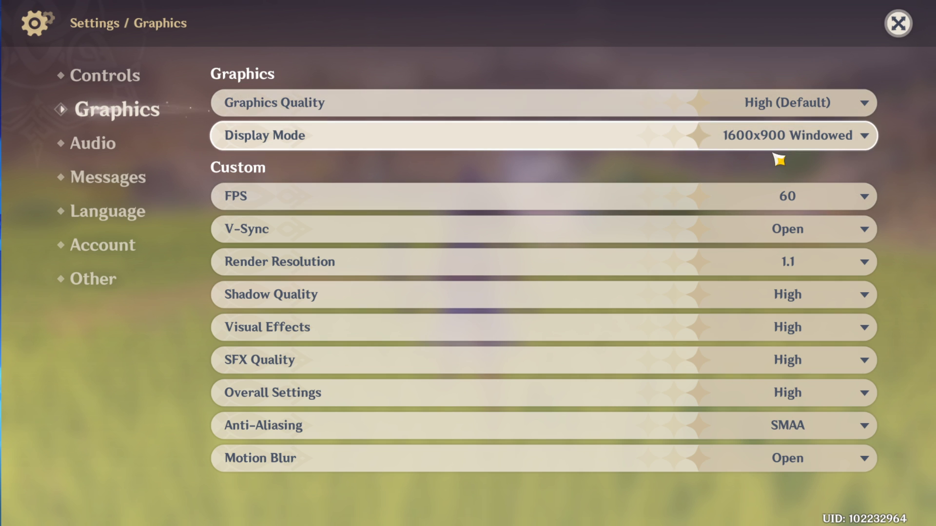
click(863, 197)
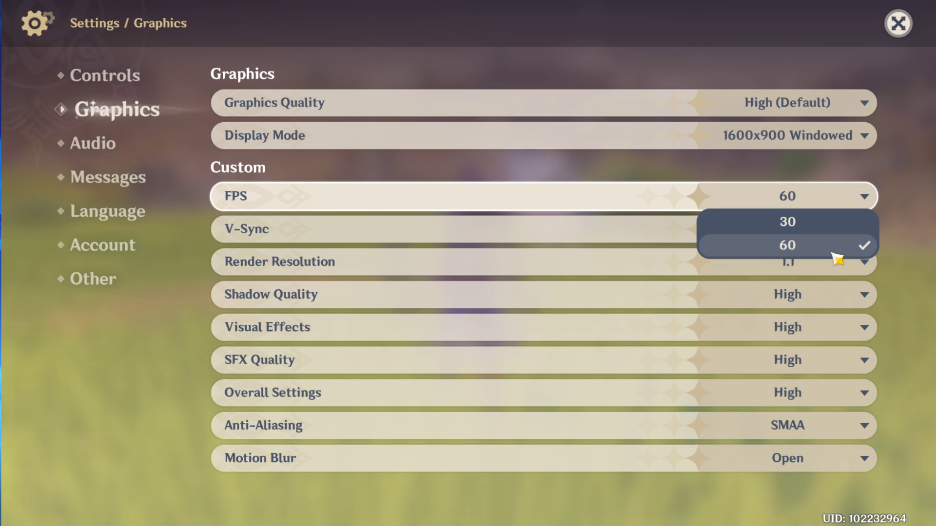
click(865, 197)
click(864, 136)
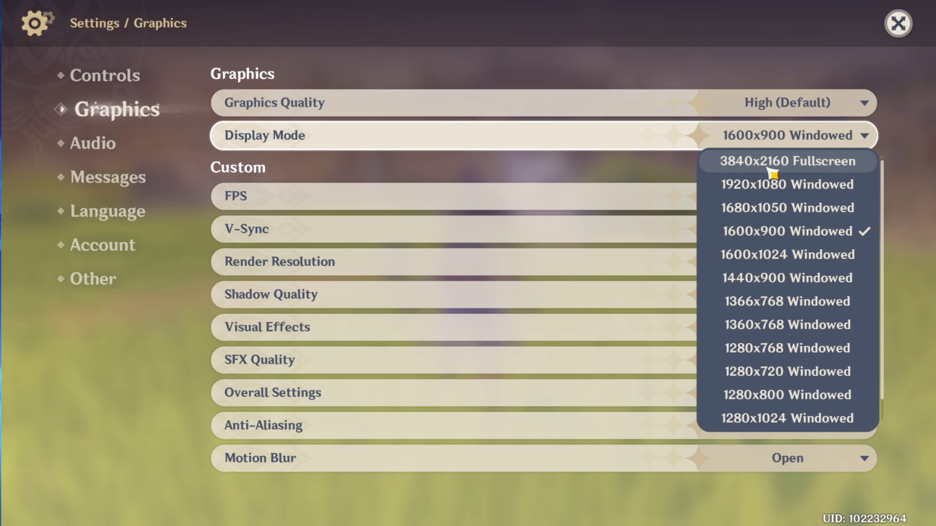
click(873, 141)
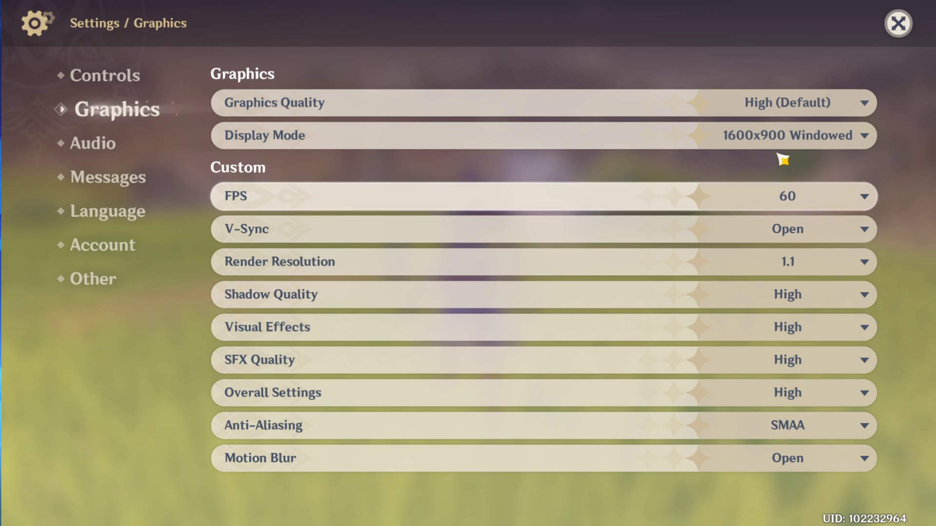
click(871, 105)
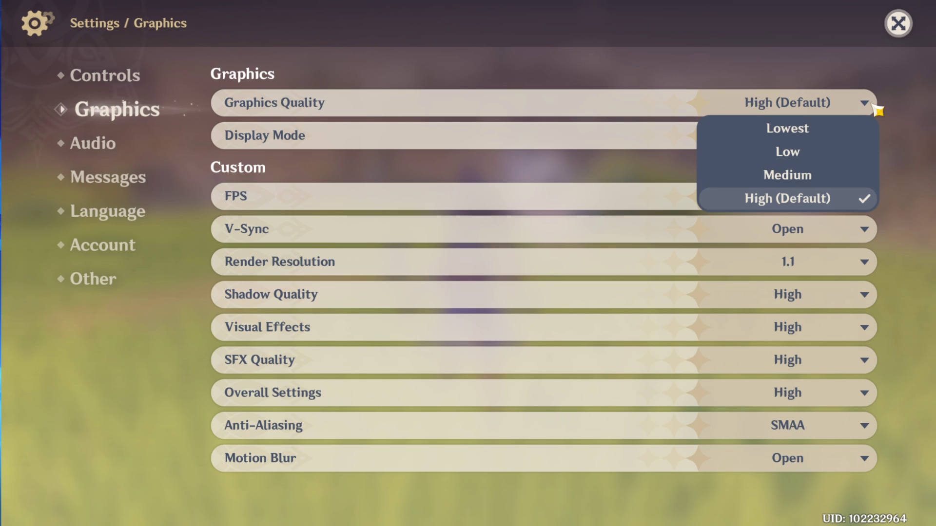
click(874, 108)
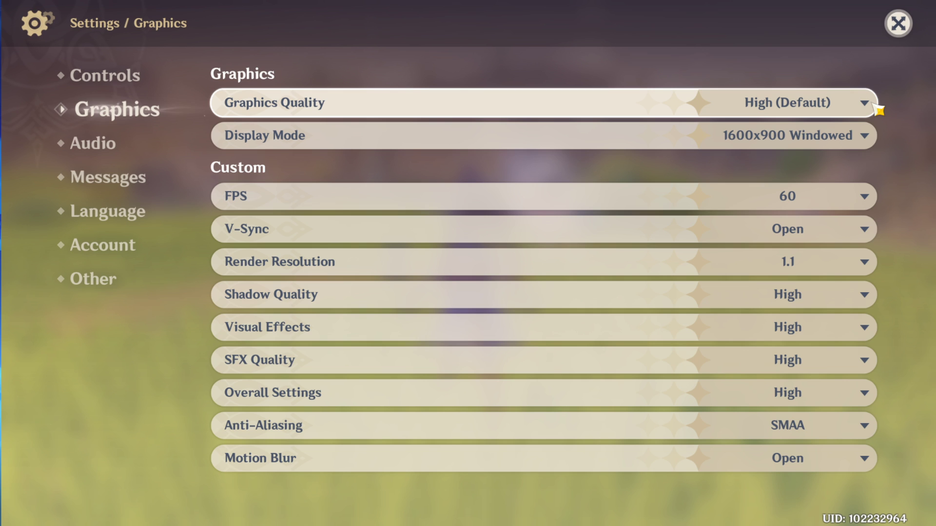